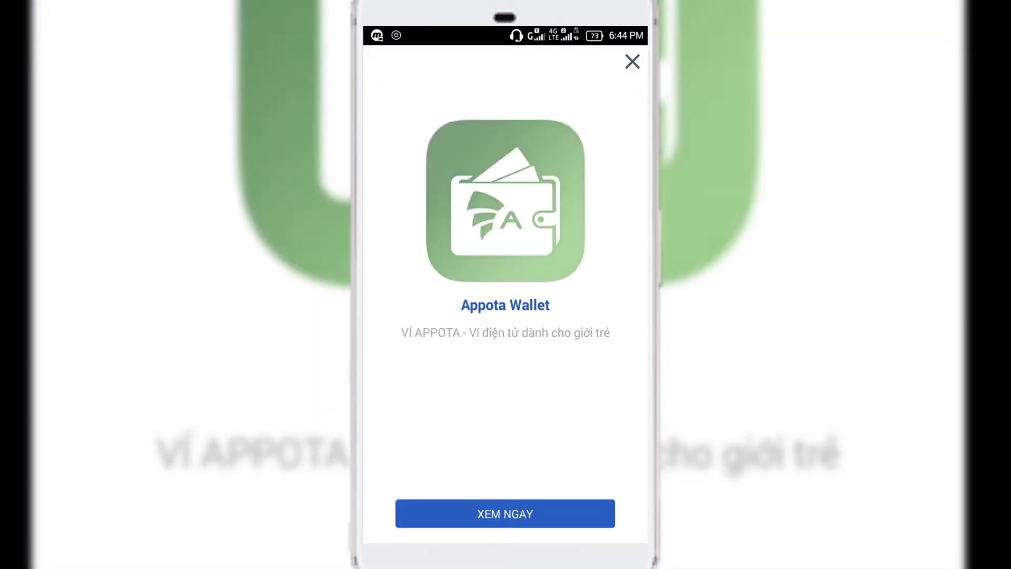
- Dismiss the Appota Wallet promo and start a store search for Nova Launcher Prime
click(633, 62)
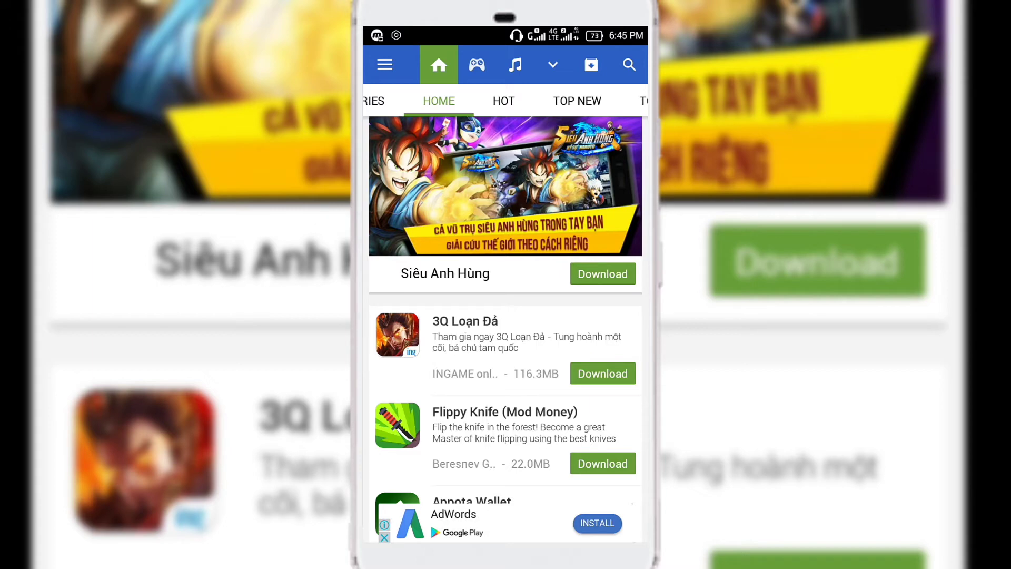
click(629, 65)
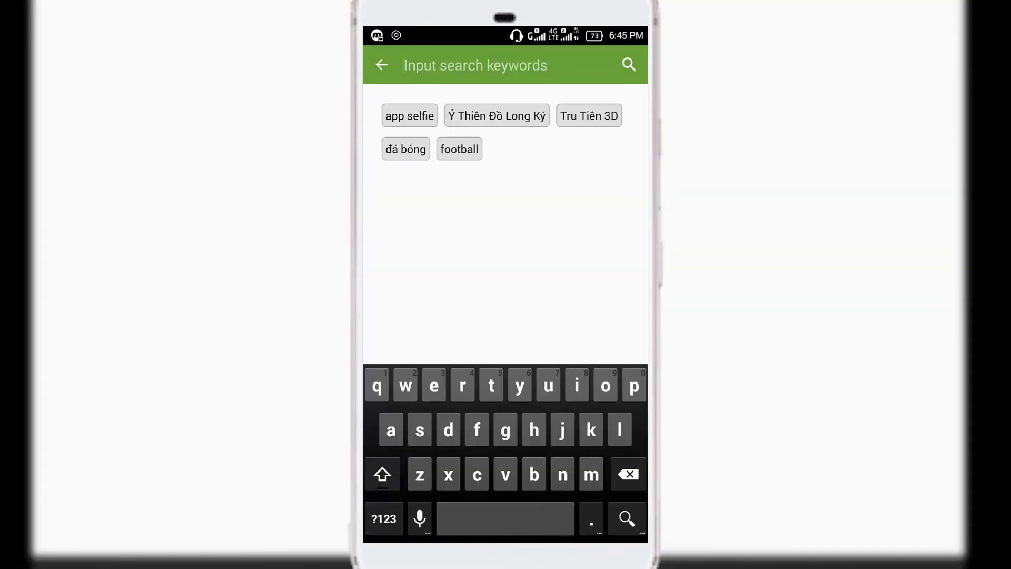
text(nov)
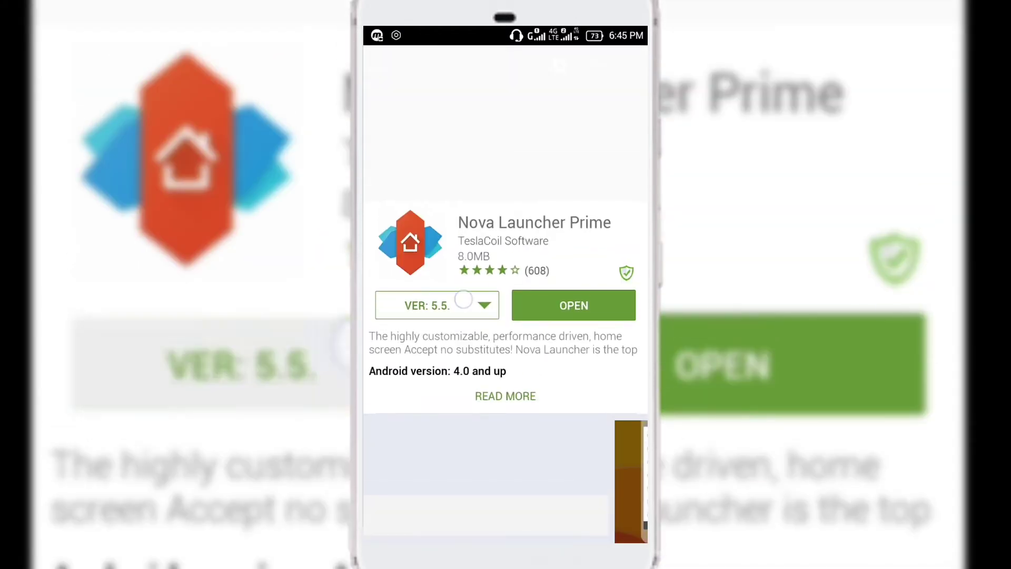
click(462, 302)
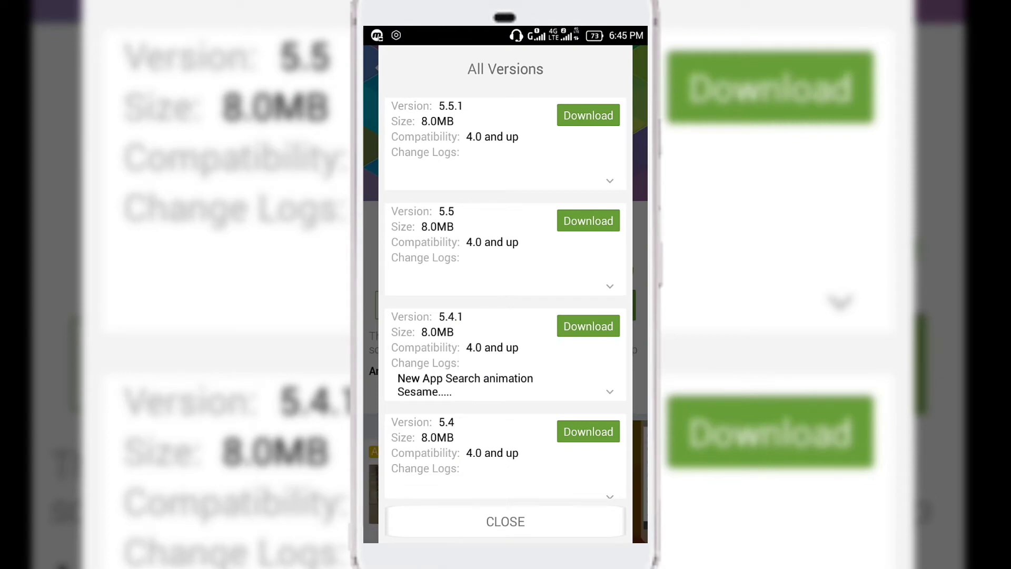
click(504, 522)
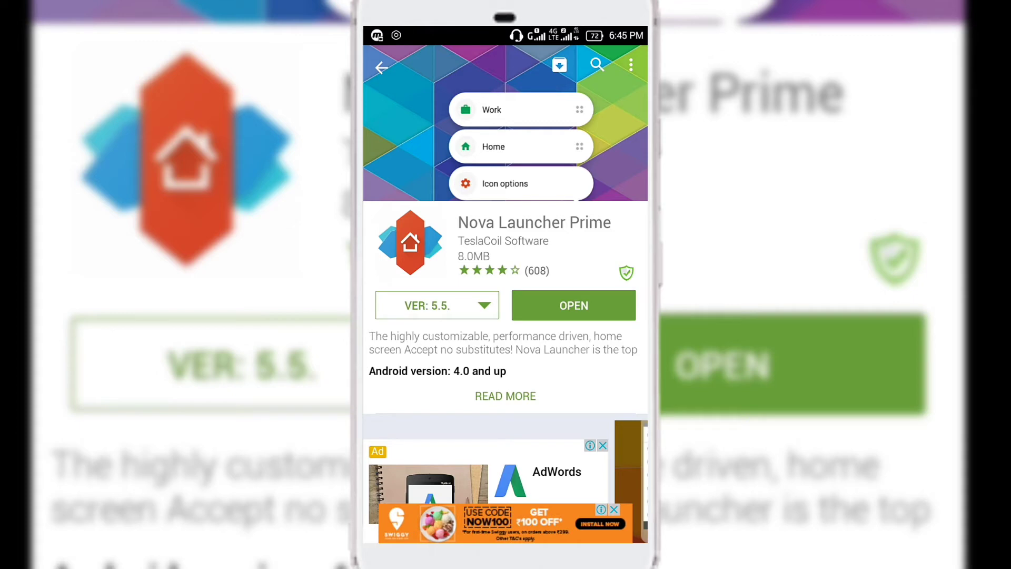
scroll(590, 356, down, 3)
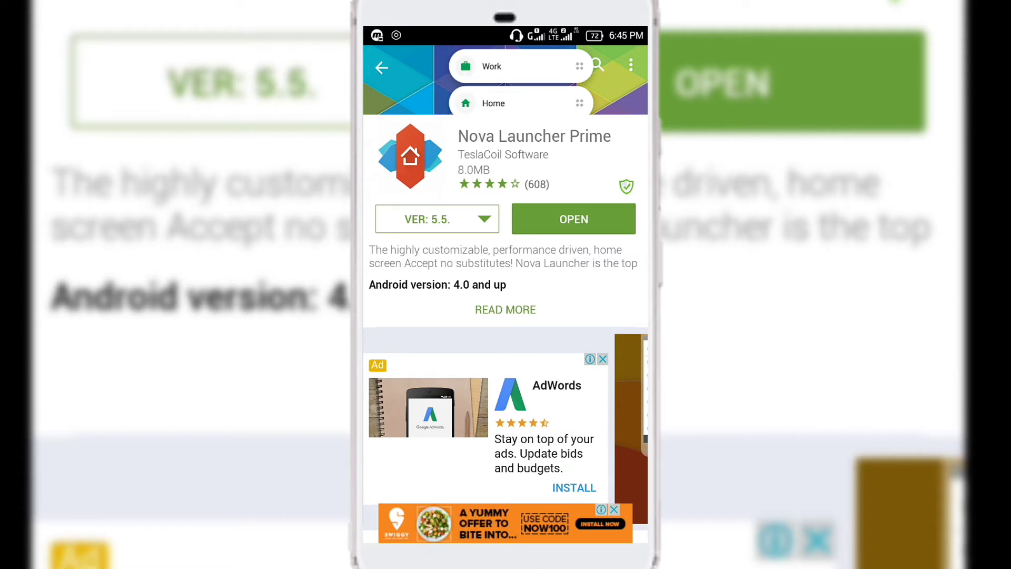
scroll(506, 317, down, 2)
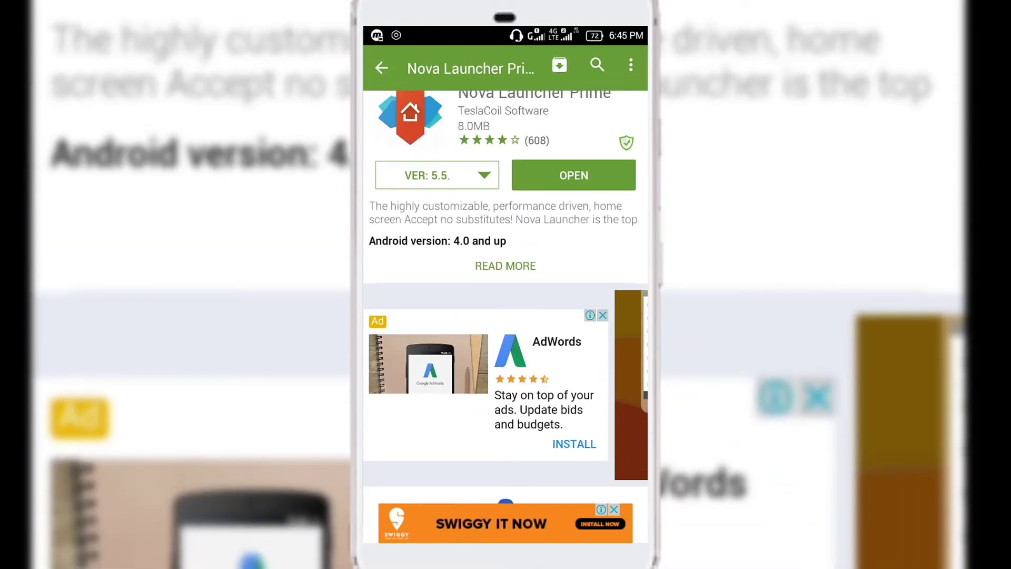
scroll(506, 316, up, 2)
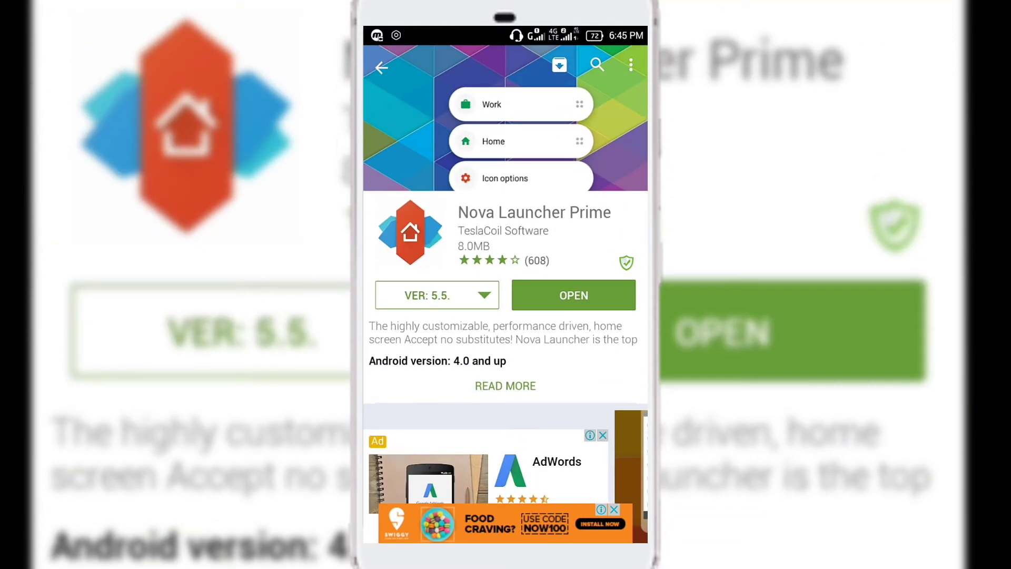
- Check the download manager's in-progress list, then return to the Nova Launcher Prime page
click(559, 65)
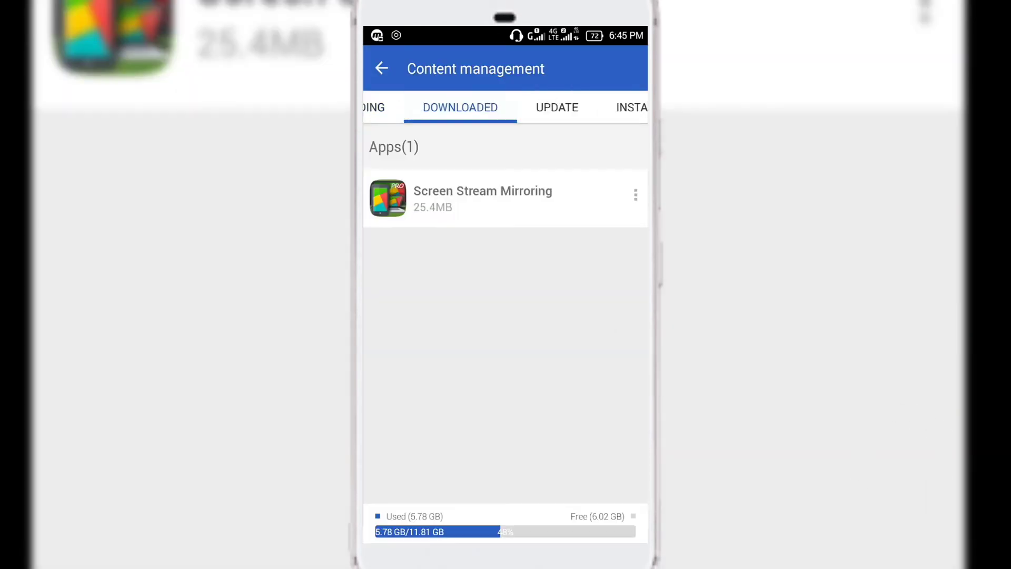
drag(411, 316, 616, 316)
click(381, 68)
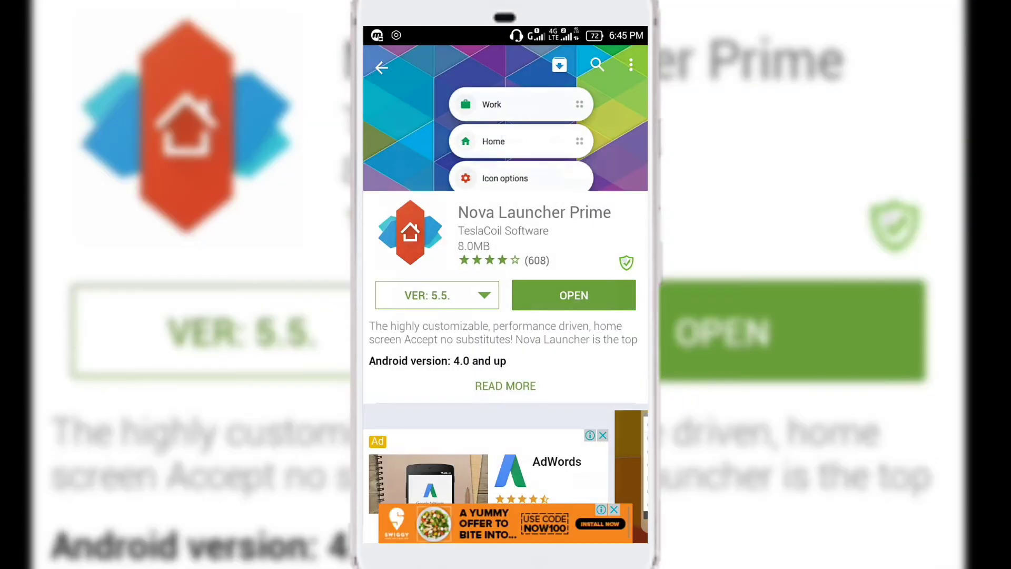
scroll(506, 317, down, 1)
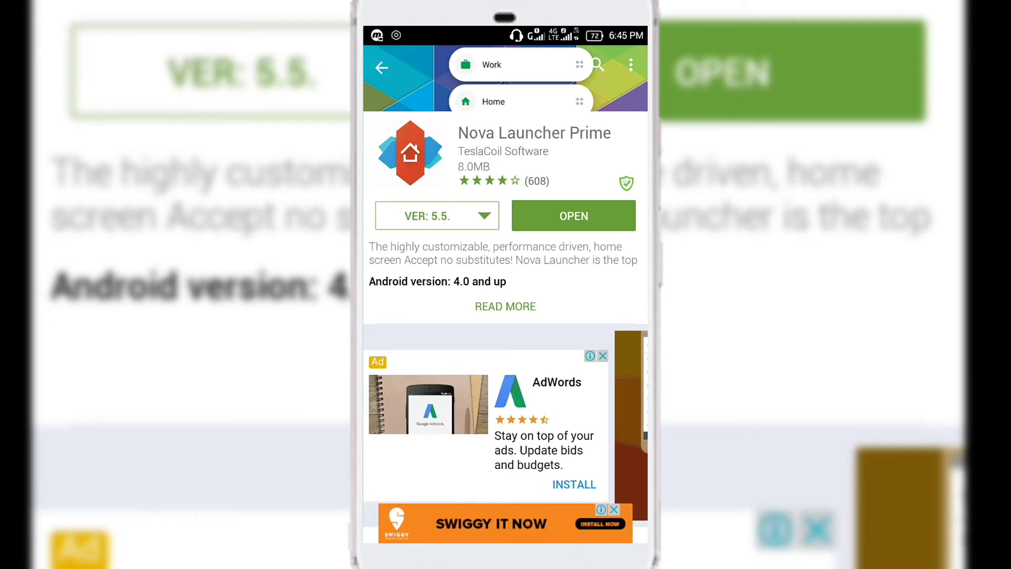
scroll(505, 316, down, 5)
scroll(505, 316, down, 3)
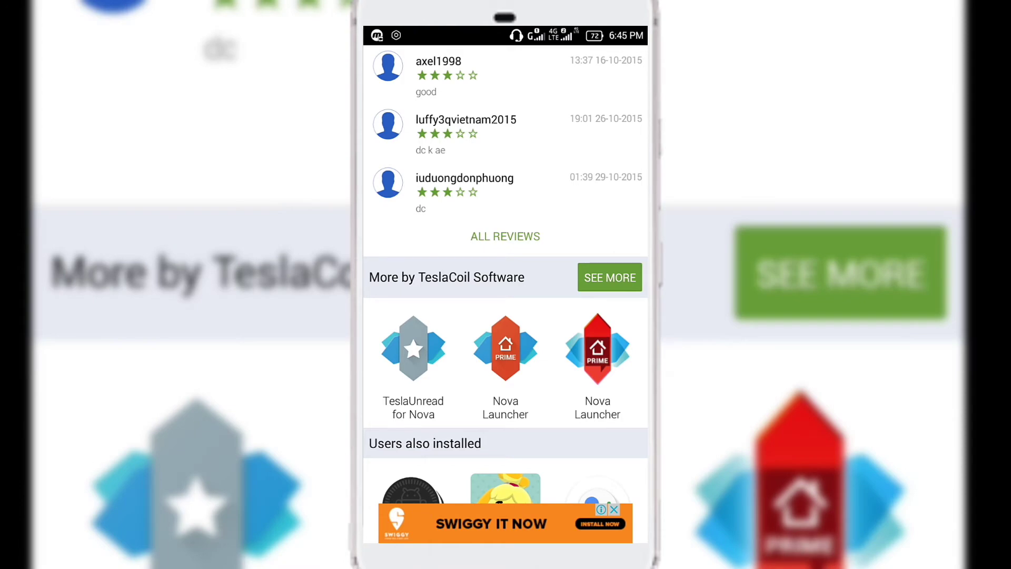
scroll(506, 316, down, 2)
scroll(505, 317, up, 1)
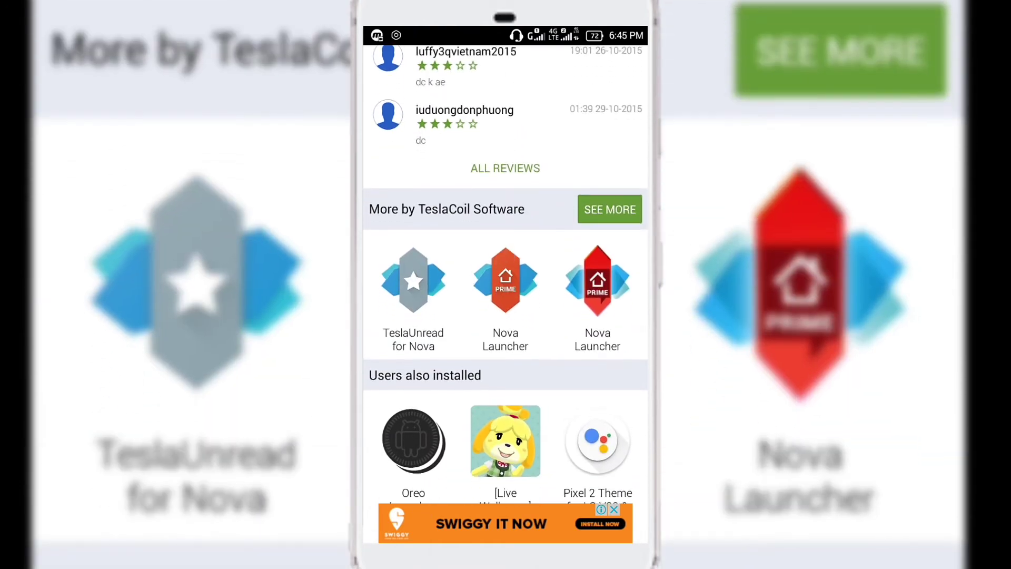
scroll(506, 316, down, 1)
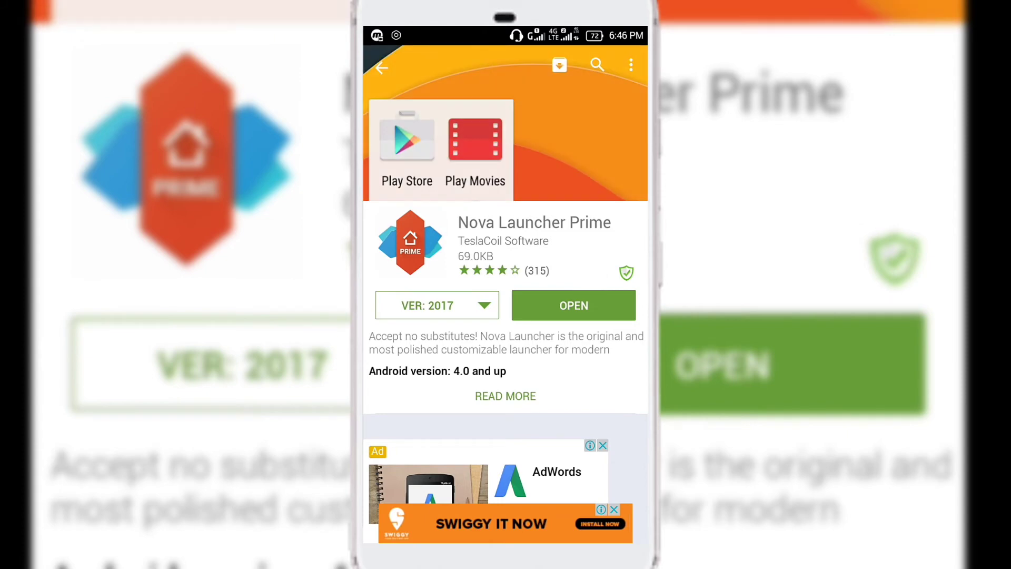
- Download version 2017 of Nova Launcher Prime from the versions list and launch it
click(474, 305)
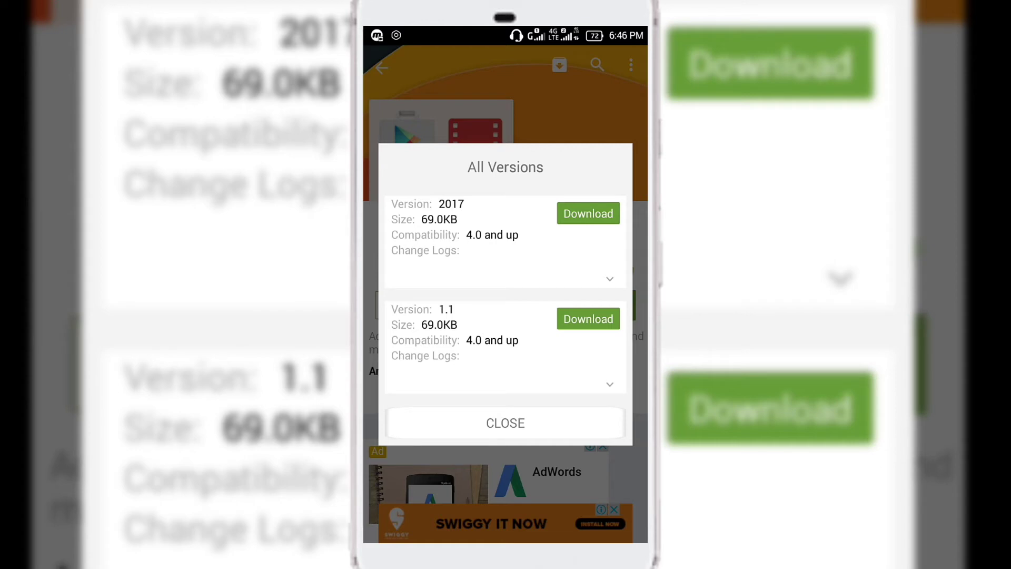
click(587, 213)
click(588, 213)
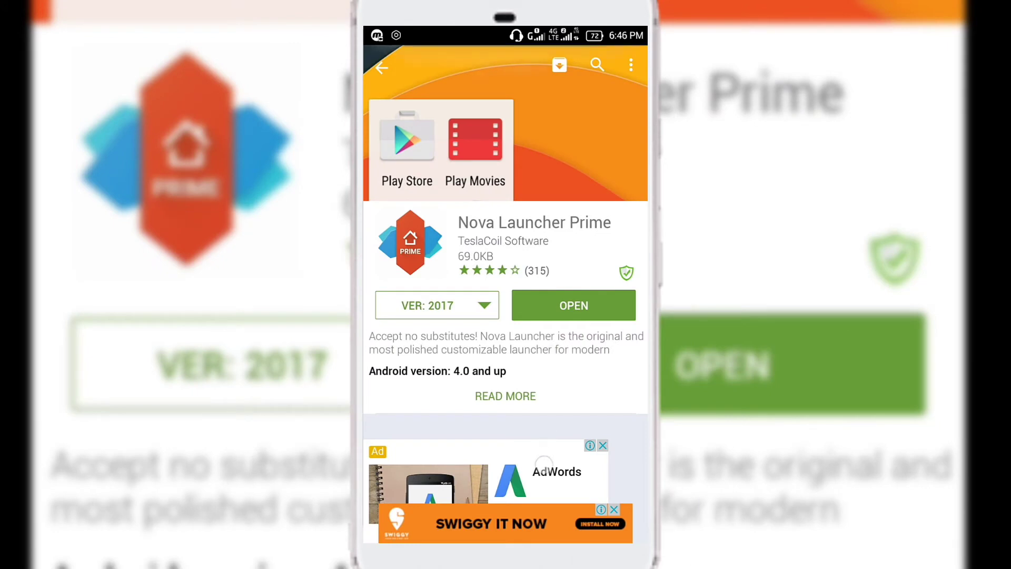
click(584, 303)
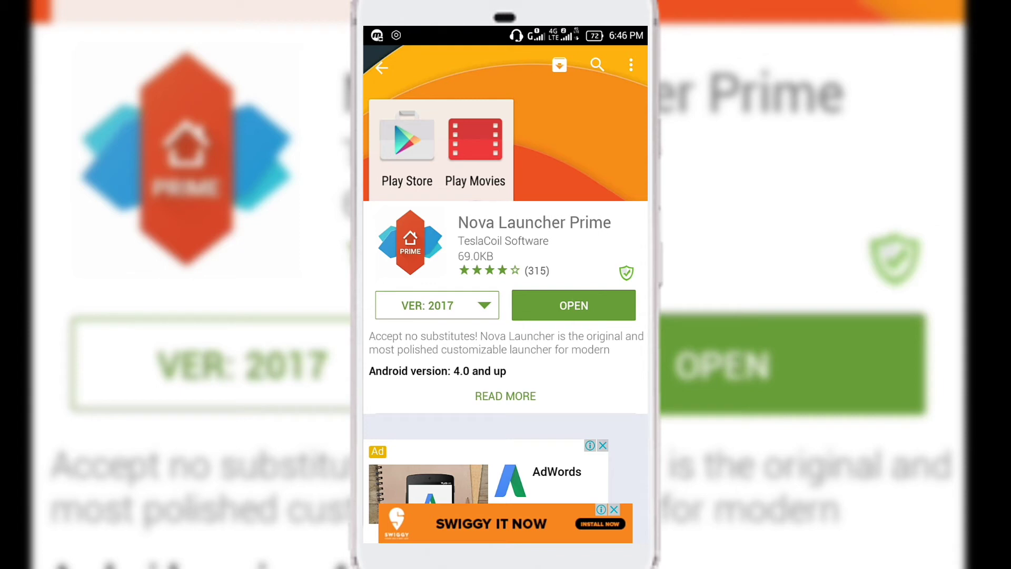
click(598, 304)
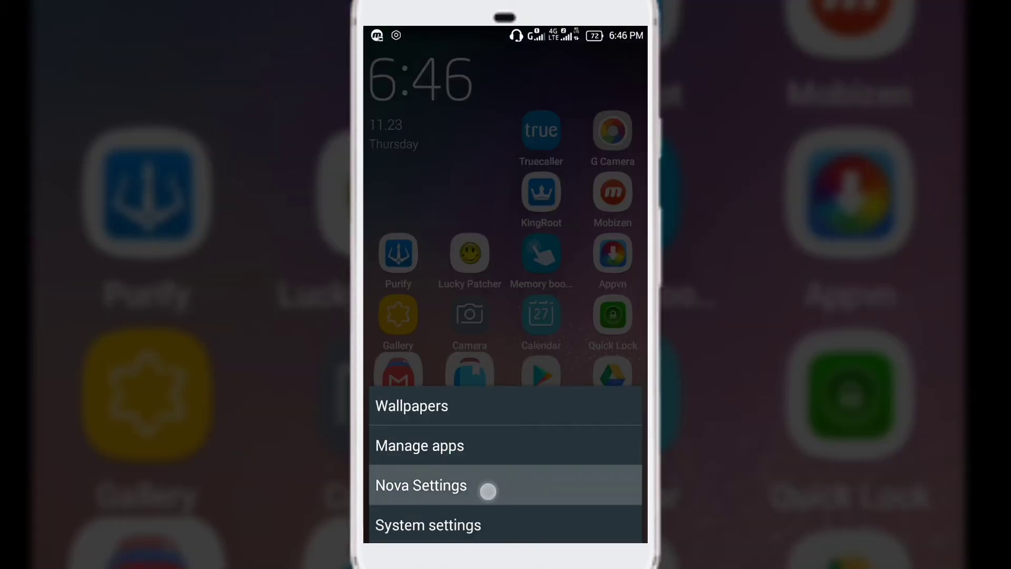
- Check Nova Settings reports Nova Launcher Prime 5.5.1, then leave the settings
click(487, 492)
scroll(506, 316, down, 5)
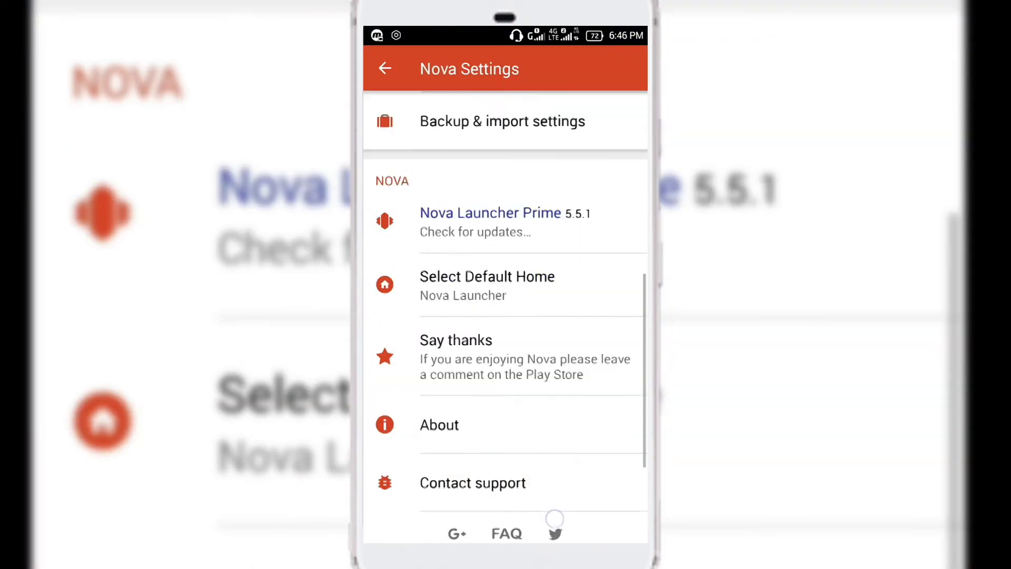
scroll(505, 316, up, 2)
scroll(506, 315, down, 5)
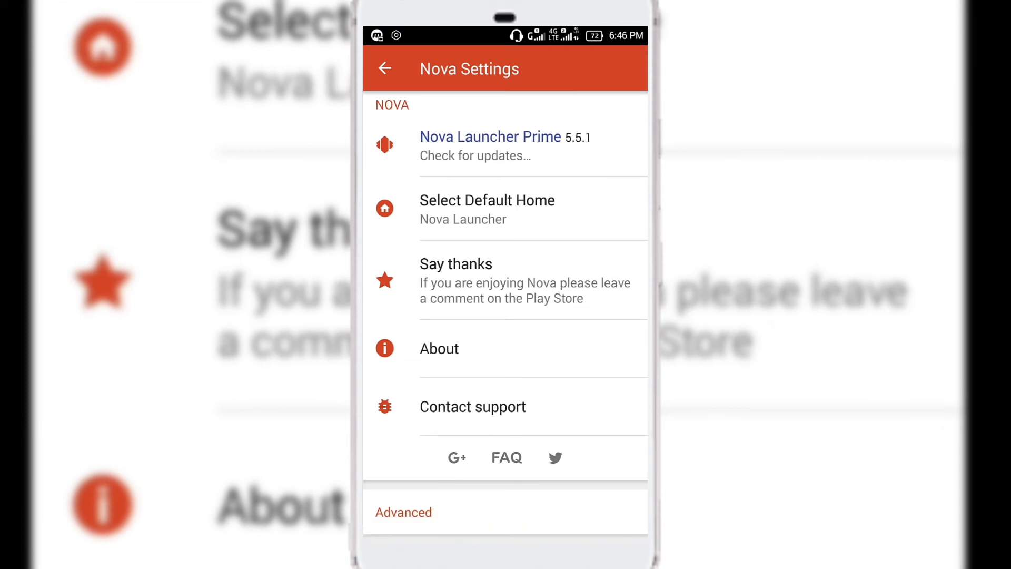
scroll(506, 316, up, 5)
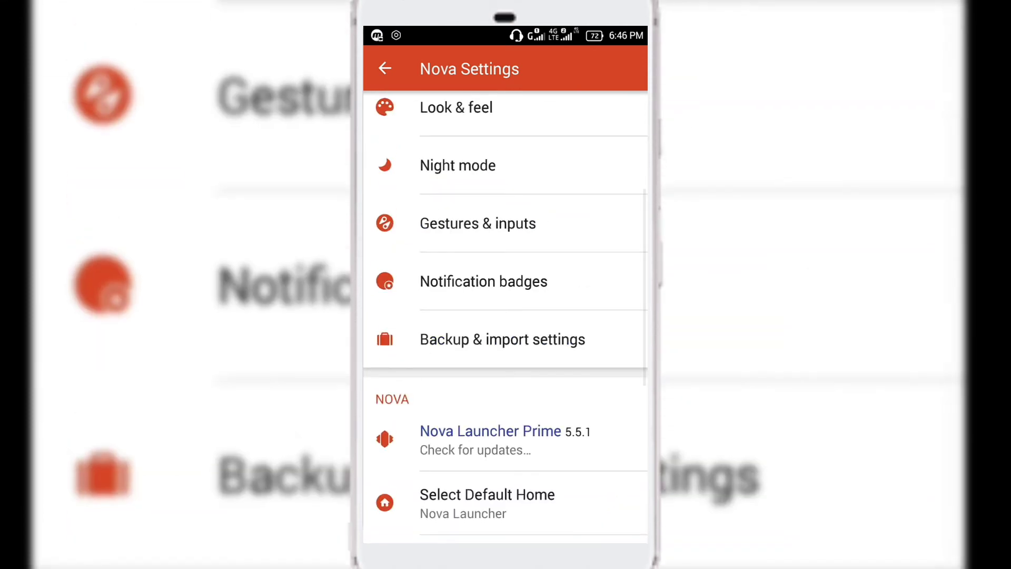
scroll(506, 316, up, 5)
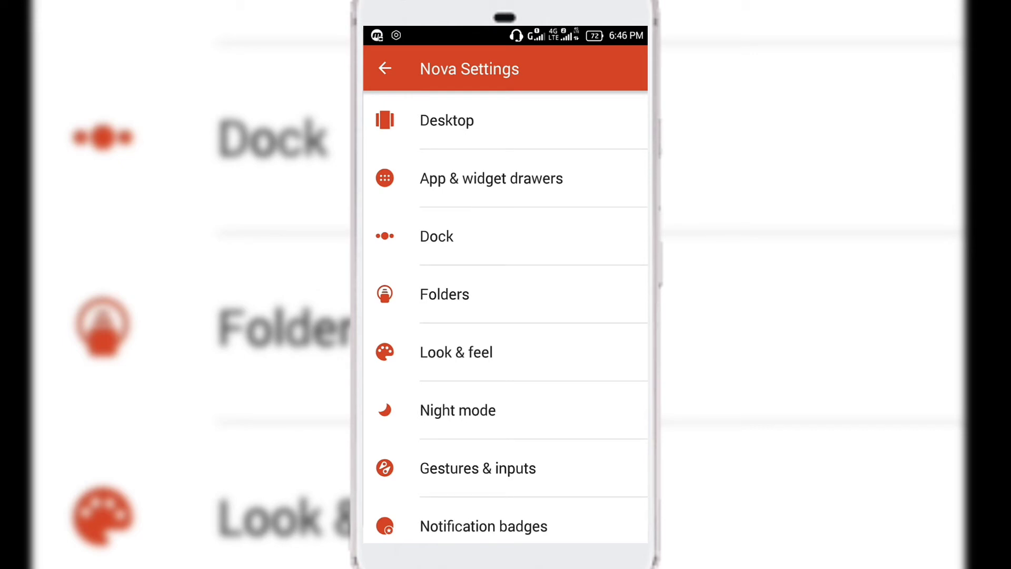
scroll(506, 316, down, 3)
scroll(506, 316, up, 3)
key(Escape)
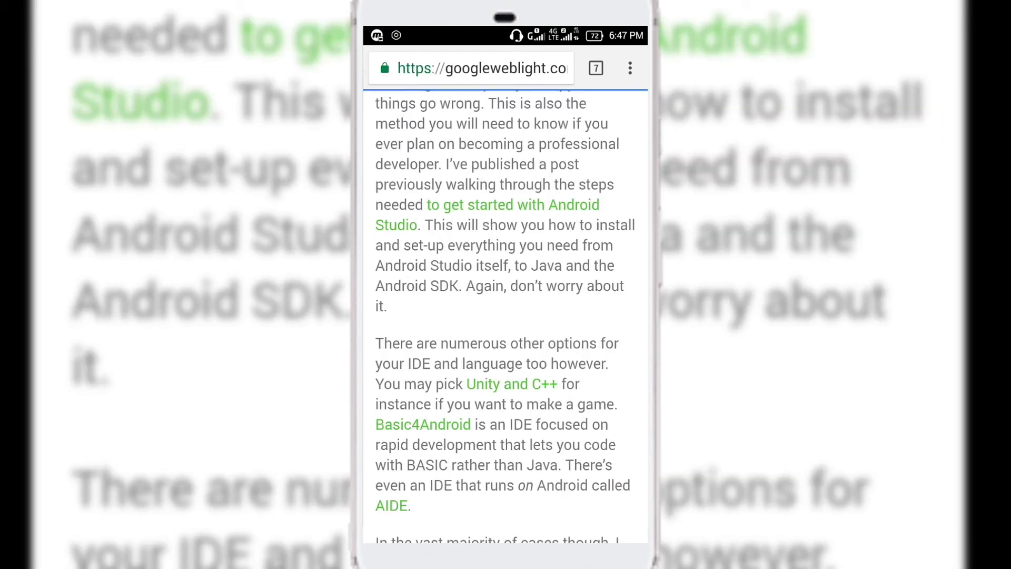
- Leave the Chrome article for the home screen, close overview mode and peek at another page
key(Home)
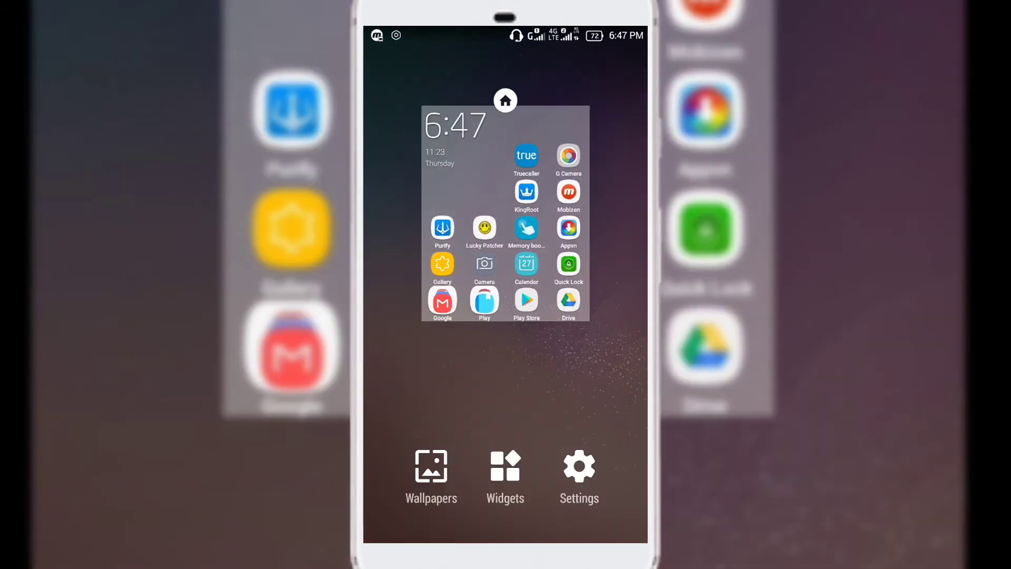
key(Escape)
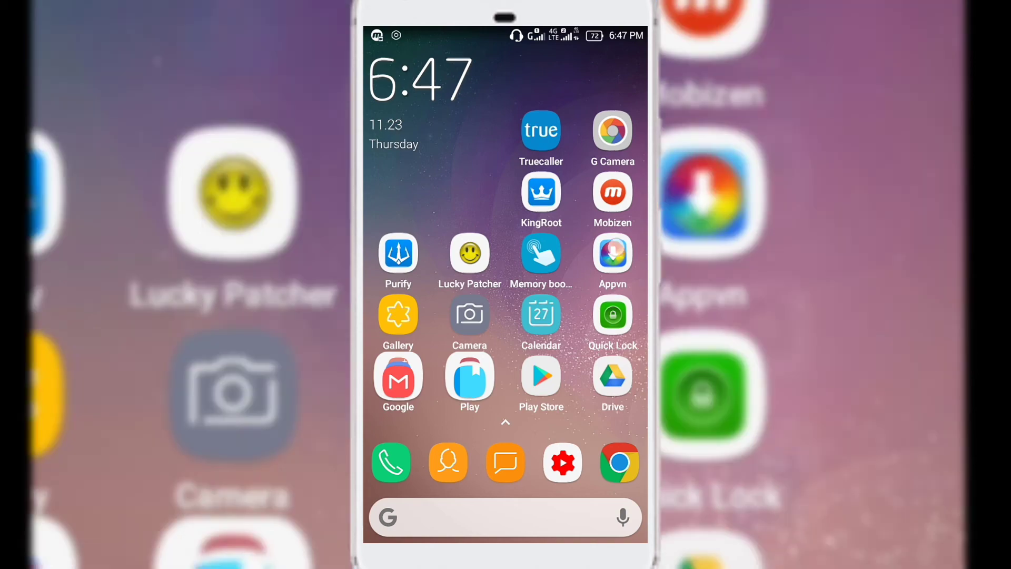
mouse_move(600, 316)
mouse_down()
mouse_move(410, 316)
mouse_move(600, 315)
mouse_up()
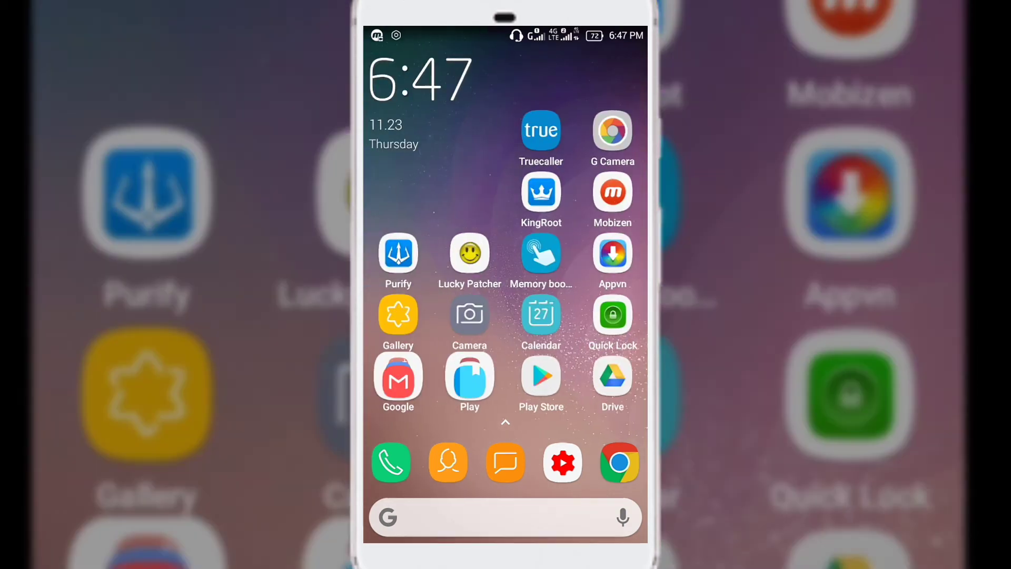
- Browse Nova Settings briefly, return home and glance through the installed apps list
key(Menu)
click(420, 485)
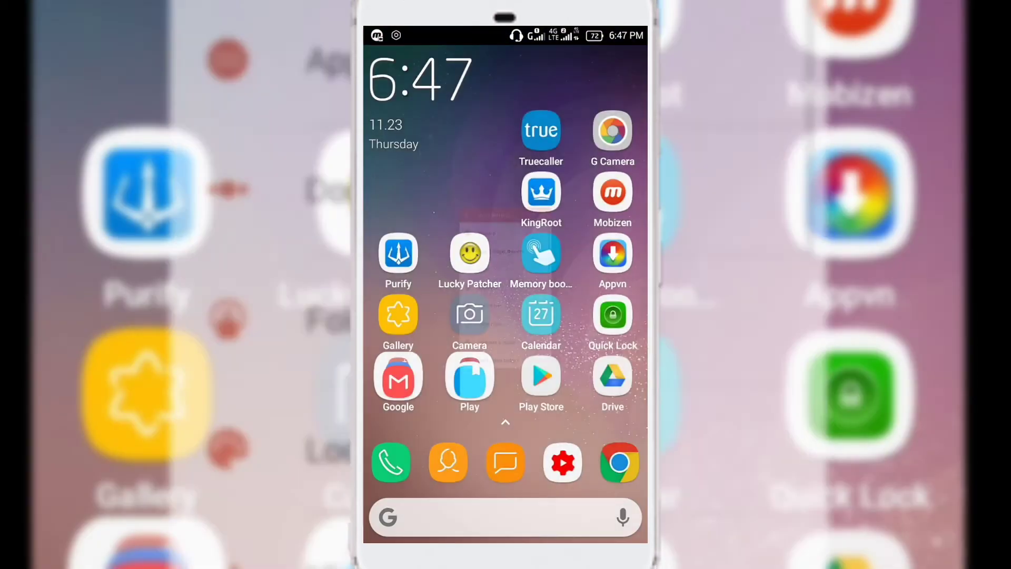
mouse_move(505, 435)
mouse_down()
mouse_move(506, 158)
mouse_move(505, 198)
mouse_up()
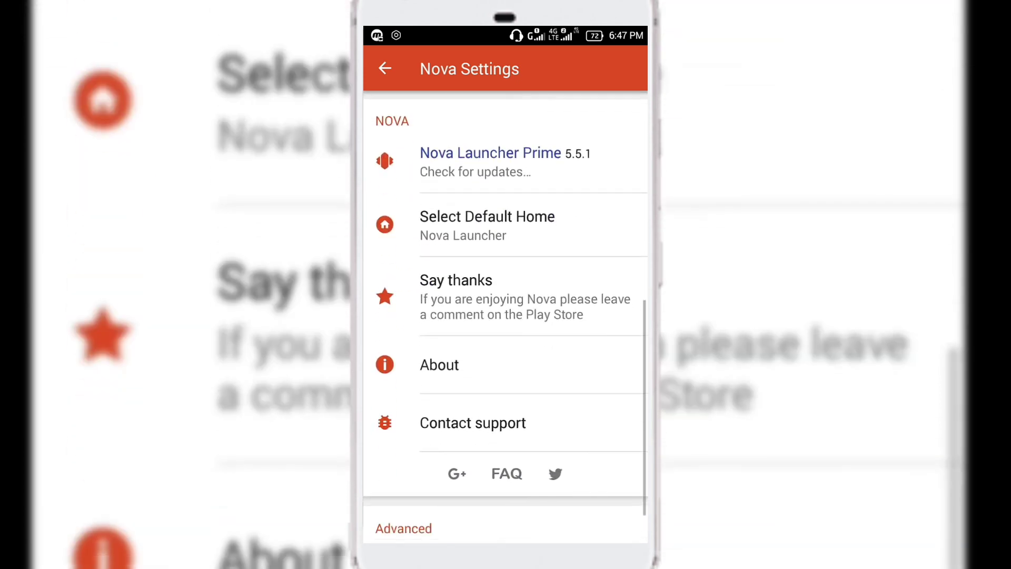
key(Home)
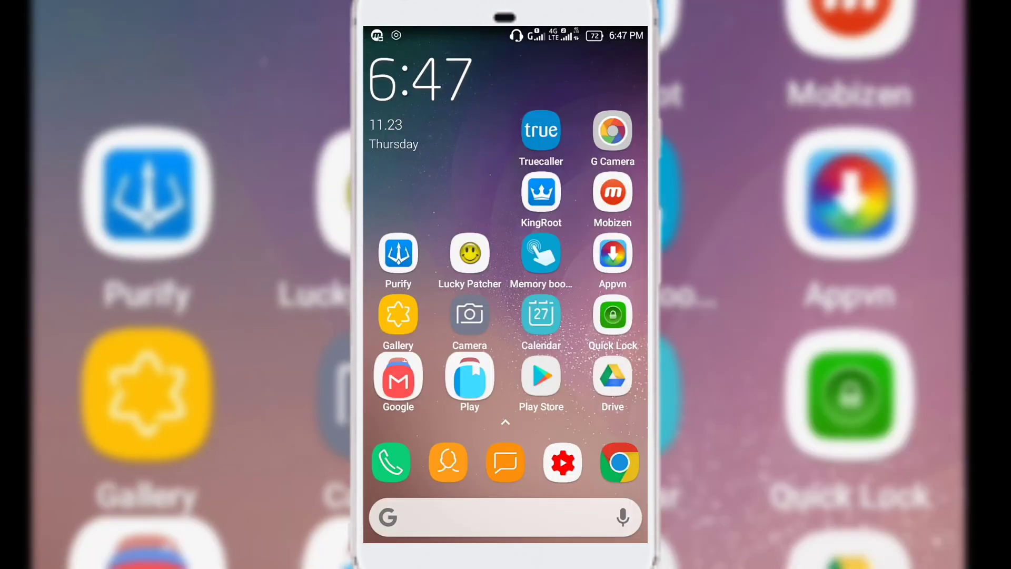
click(629, 517)
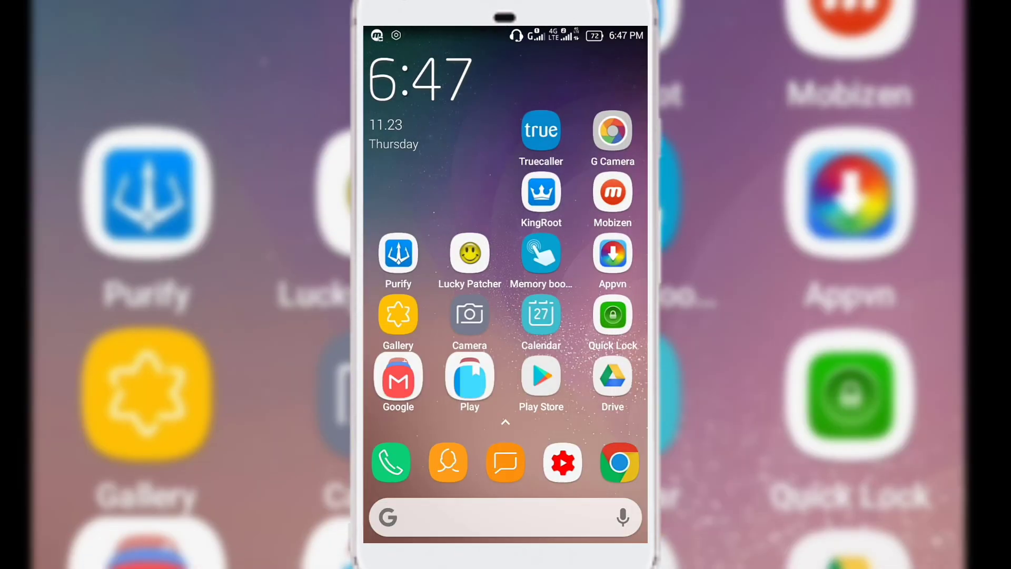
click(506, 422)
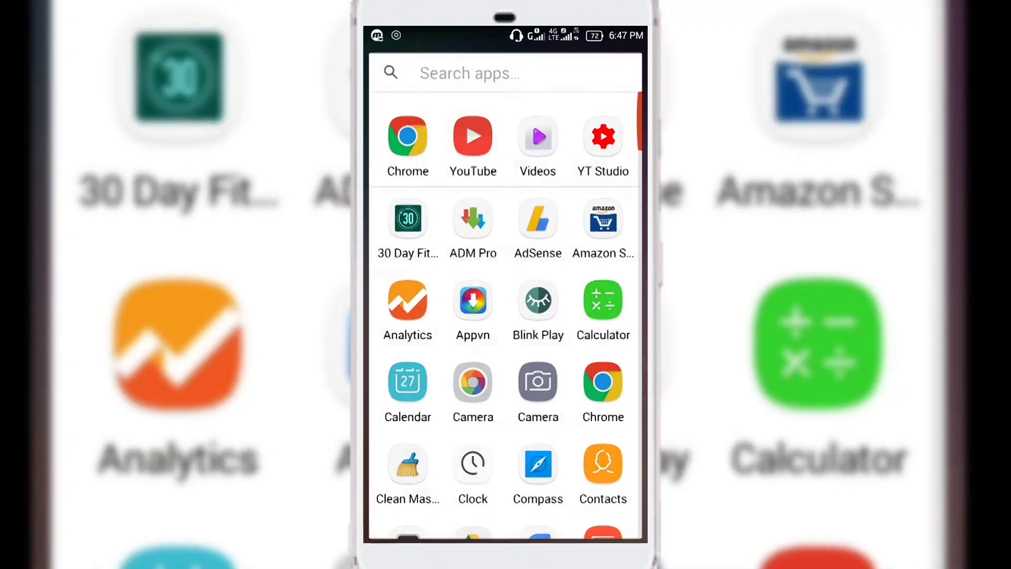
scroll(506, 316, down, 5)
scroll(505, 316, up, 5)
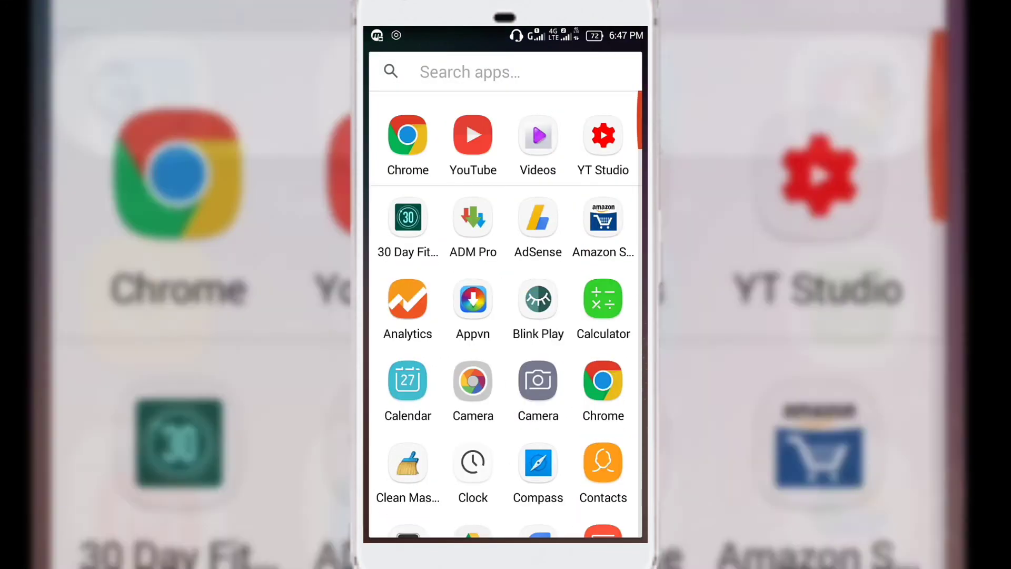
key(Escape)
- Reopen Nova Settings from the home screen options and go into the Dock settings
click(506, 158)
click(427, 482)
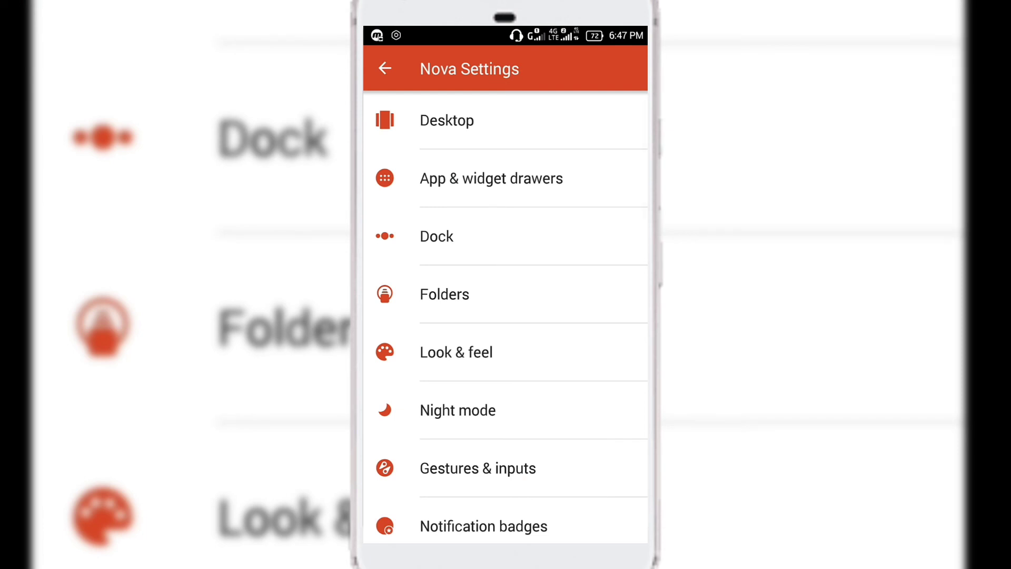
scroll(506, 316, down, 3)
scroll(506, 316, up, 3)
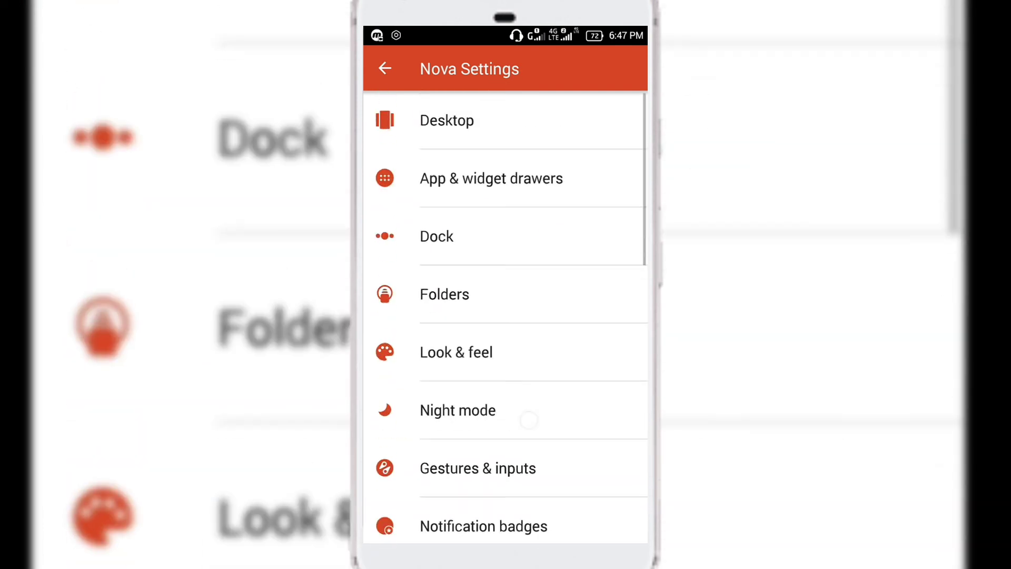
click(474, 237)
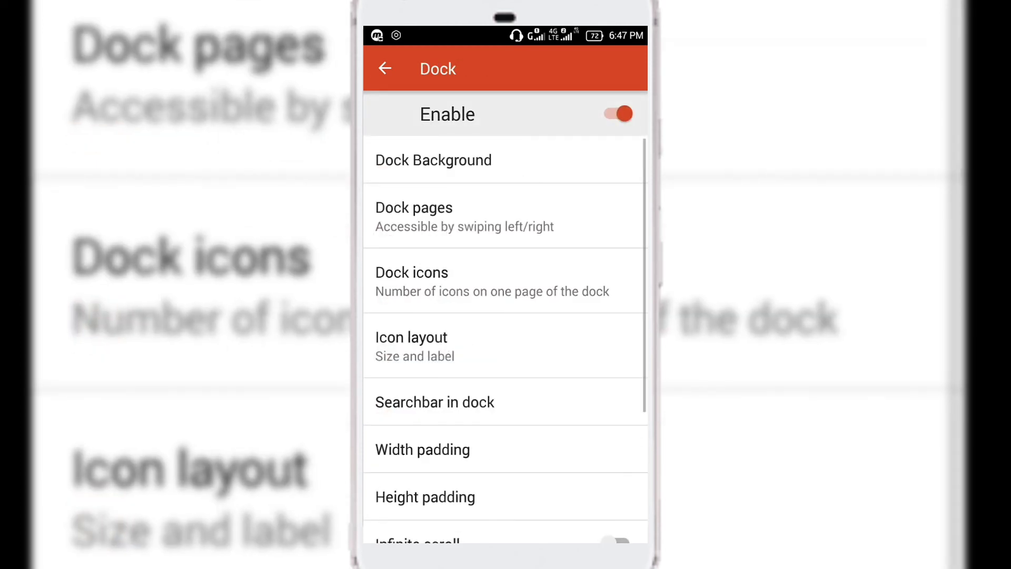
- Back out of Dock settings and Nova Settings to the home screen
click(385, 69)
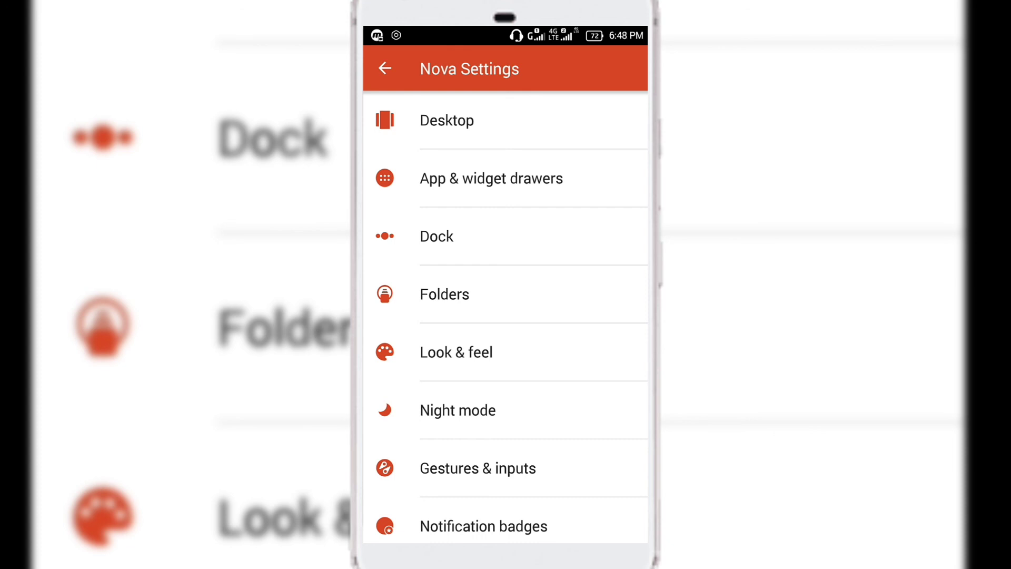
scroll(512, 363, down, 3)
scroll(511, 395, up, 4)
key(Escape)
- Swipe to the home page holding SHAREit, WPS Office and File Manager
drag(601, 276, 411, 277)
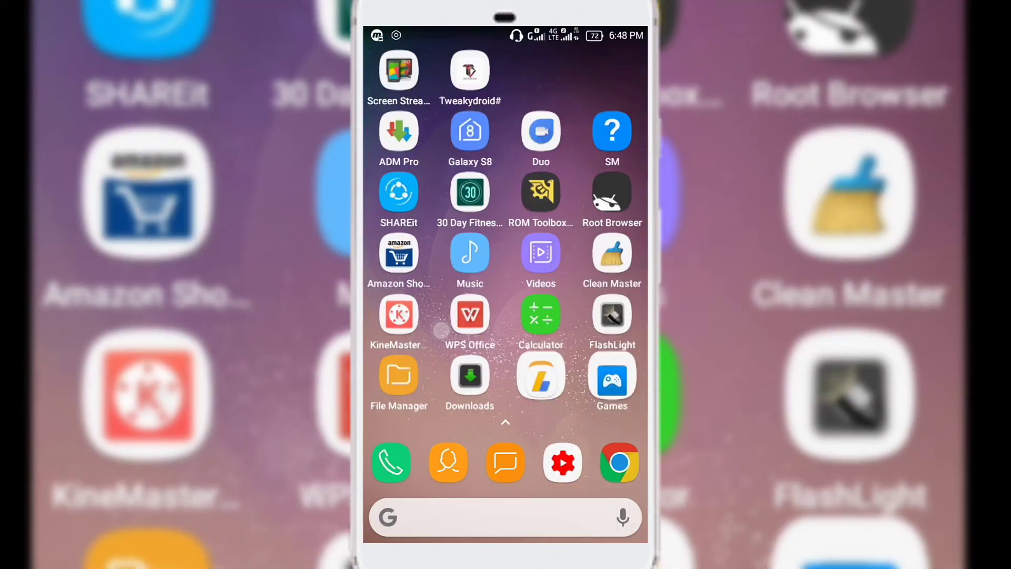